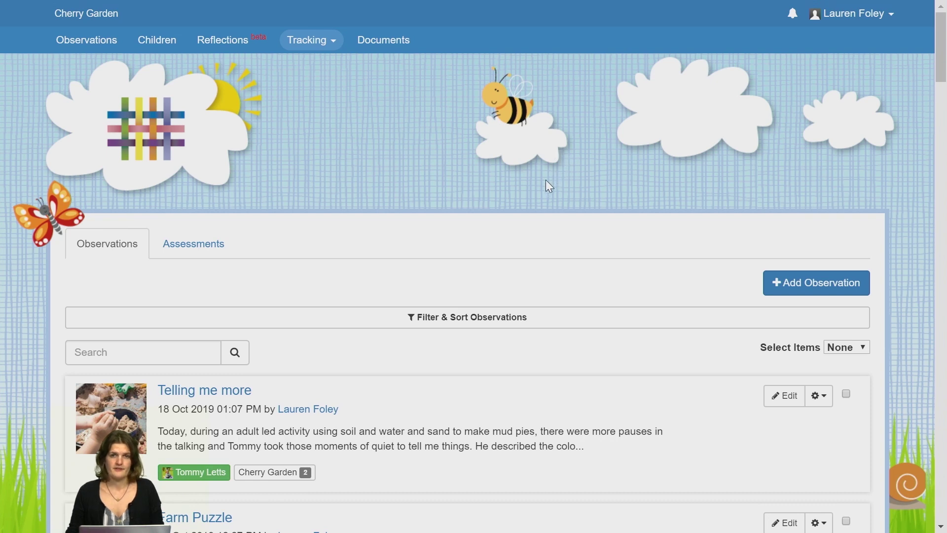
Open the individual view of the Cherry Garden Statements snapshot and bring its filters into view
left_click(307, 41)
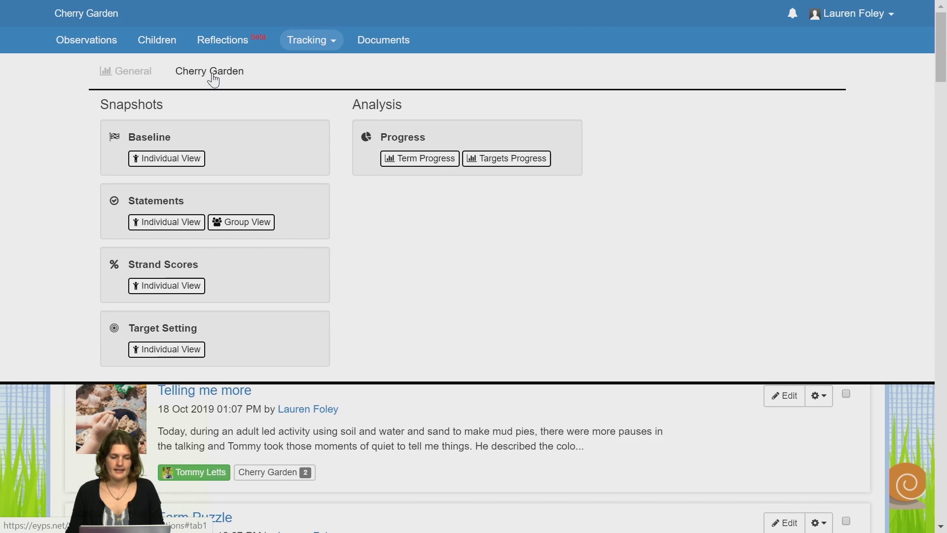
left_click(168, 225)
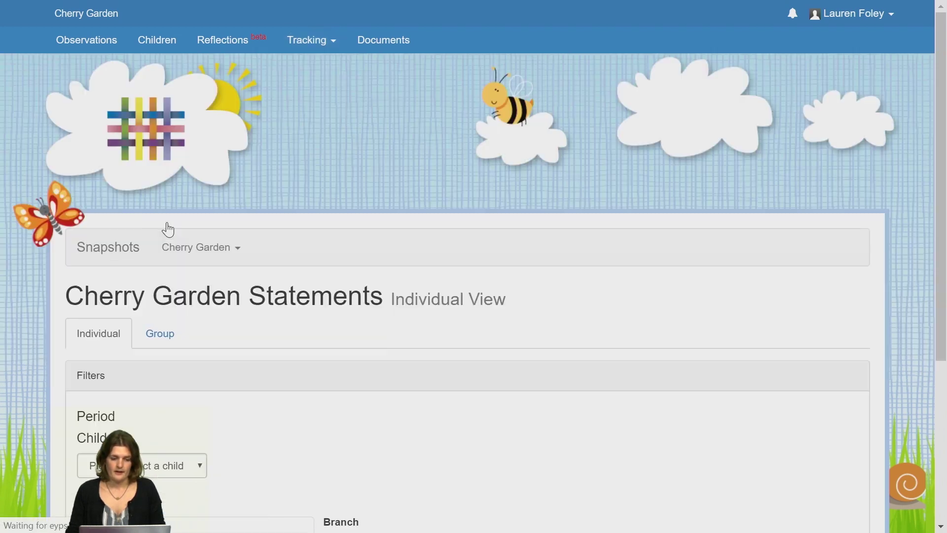
scroll(312, 251, "down", 4)
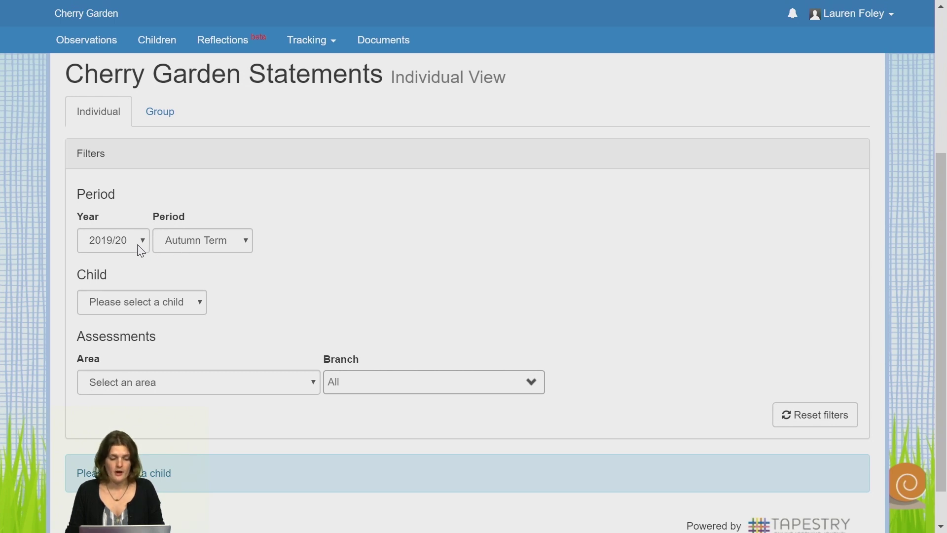
Check the available choices in the Year and Period filters without changing the selection
left_click(141, 251)
left_click(186, 247)
left_click(188, 247)
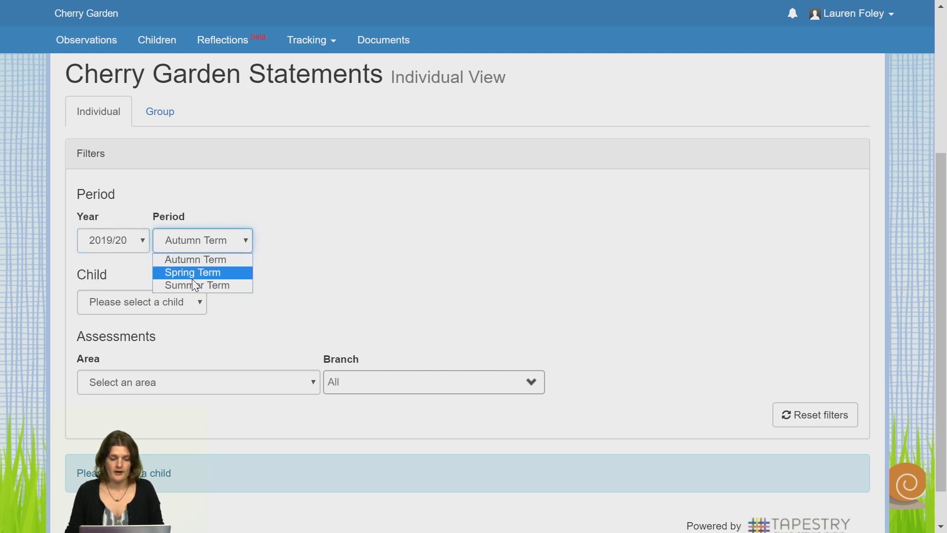
left_click(314, 242)
scroll(296, 266, "down", 1)
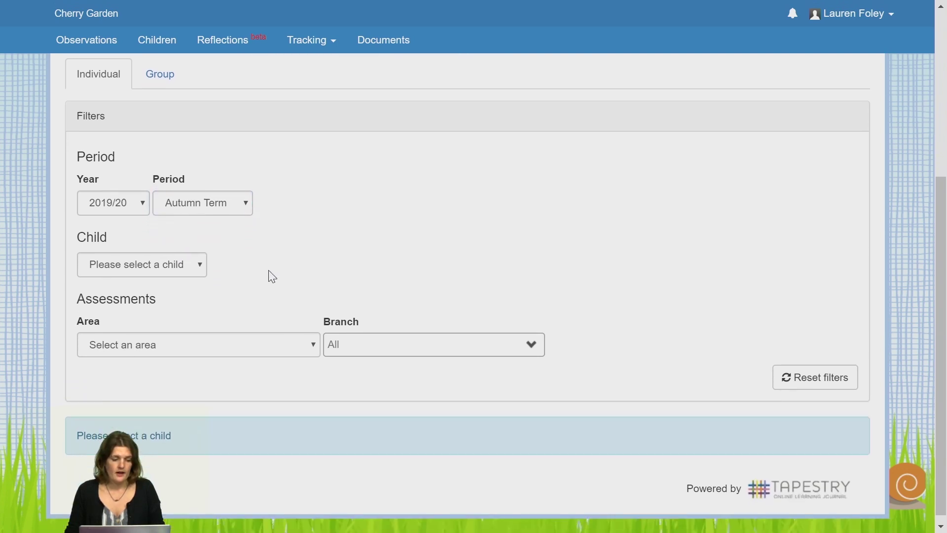
Filter the snapshot to the second listed child and the area Communication, Language and Literacy
left_click(193, 261)
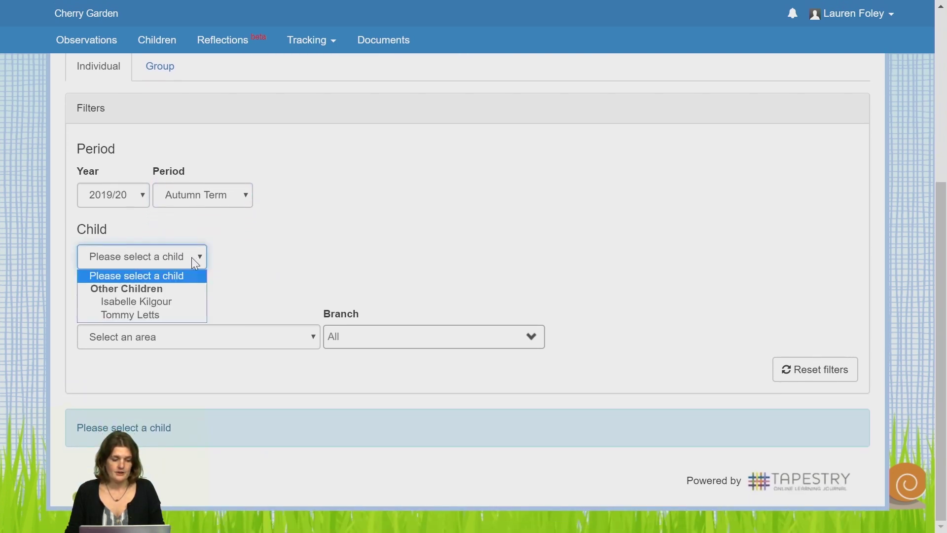
left_click(185, 314)
left_click(244, 340)
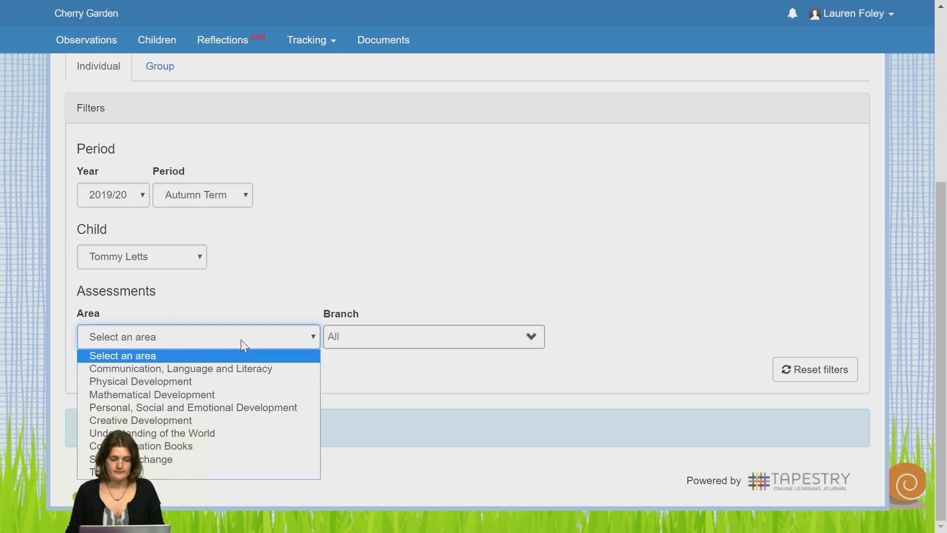
left_click(231, 368)
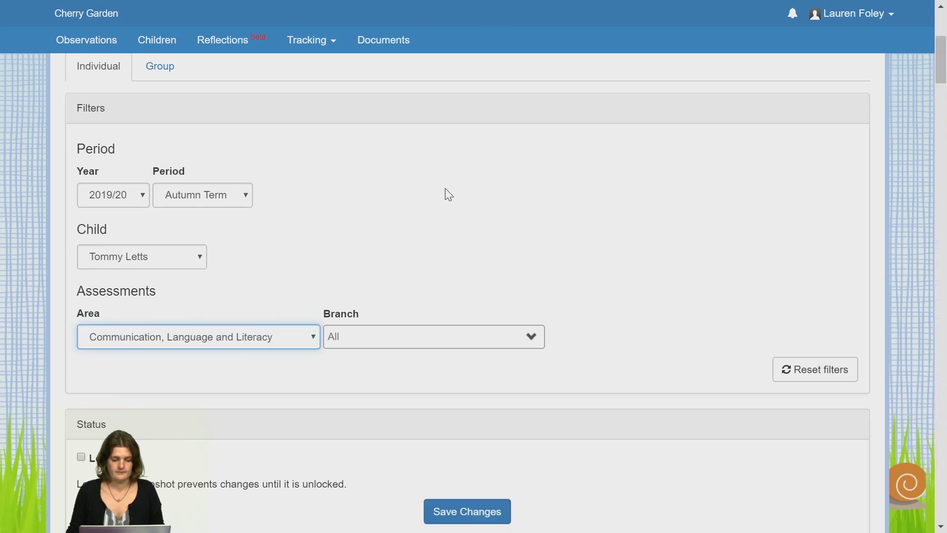
Examine the statements table's colour key, branch columns and assessment letters, including the ticked refinements of the first Branch 6 statement
scroll(444, 192, "down", 3)
scroll(445, 186, "down", 4)
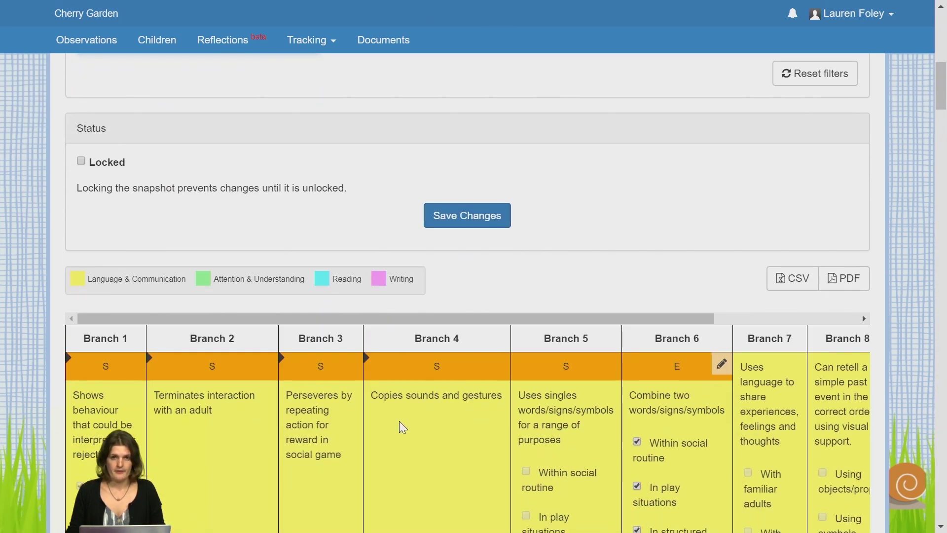
scroll(354, 256, "up", 2)
scroll(351, 264, "down", 5)
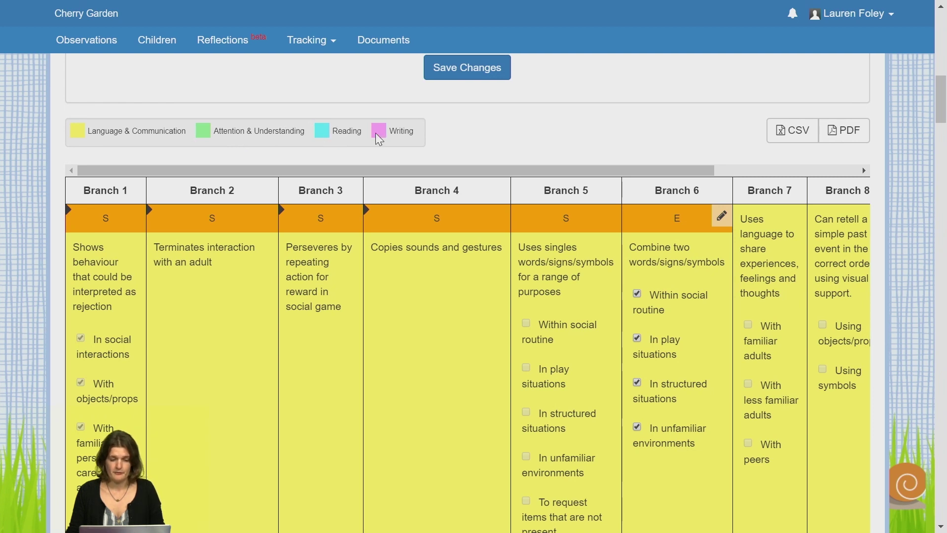
scroll(285, 261, "down", 10)
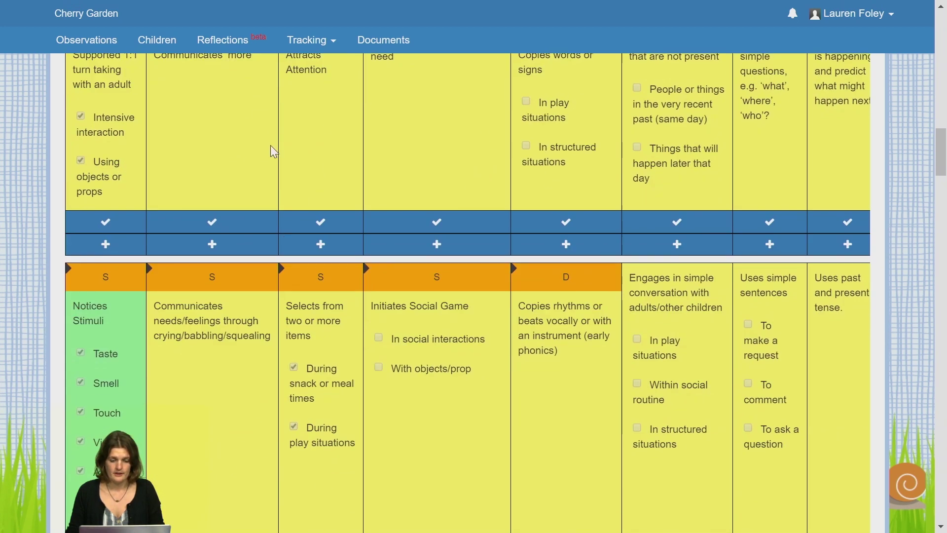
scroll(338, 456, "up", 14)
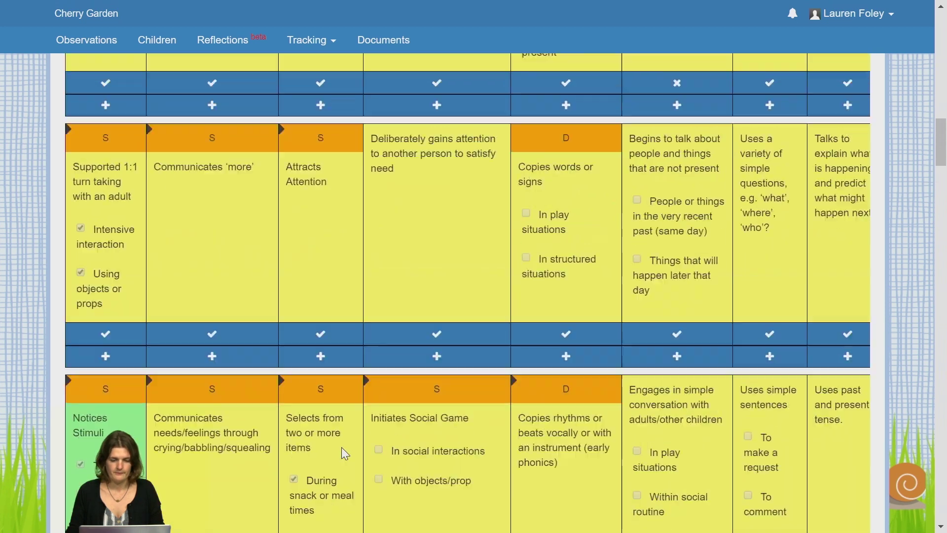
scroll(352, 451, "up", 2)
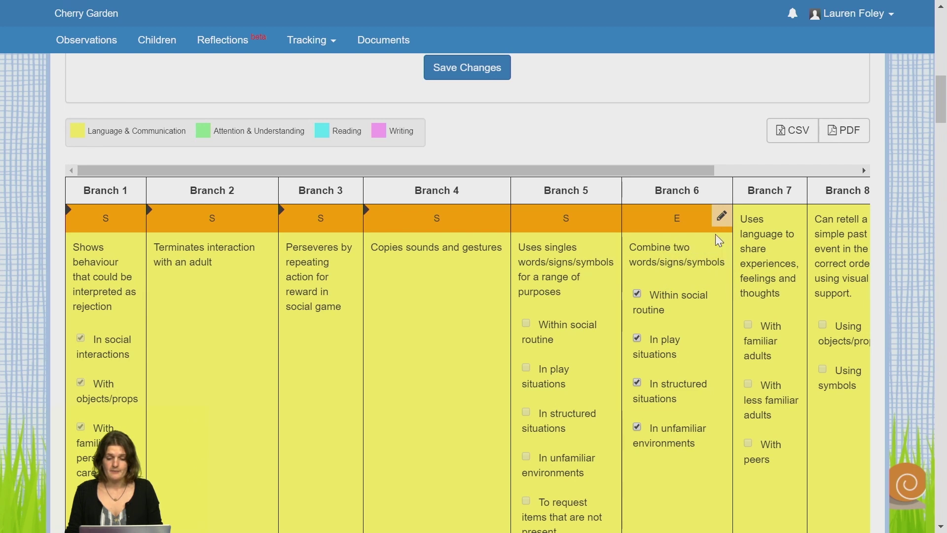
mouse_move(718, 226)
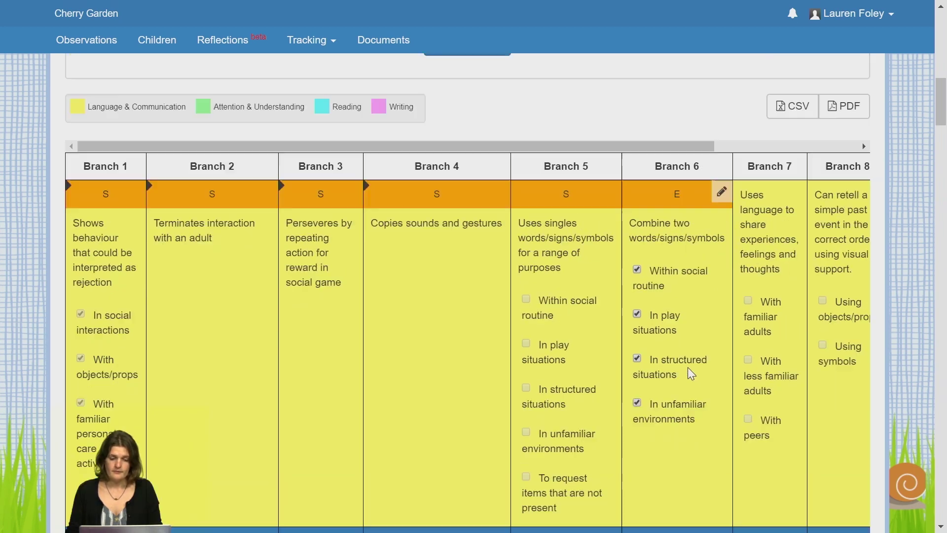
scroll(671, 400, "up", 2)
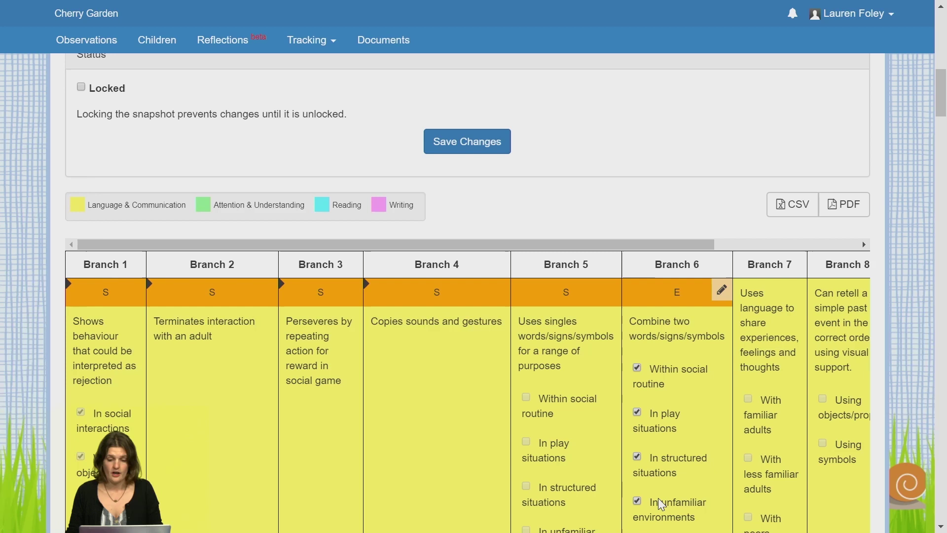
scroll(676, 385, "down", 2)
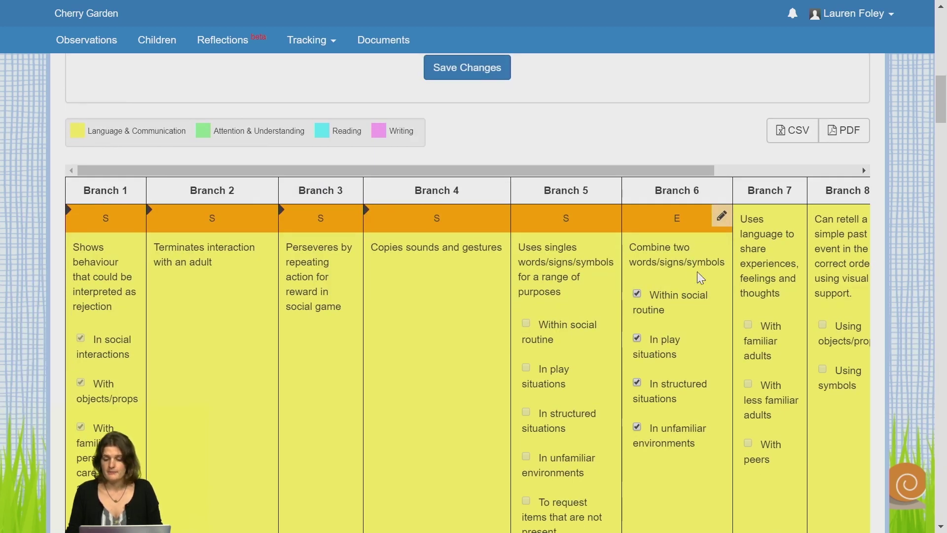
scroll(695, 306, "down", 2)
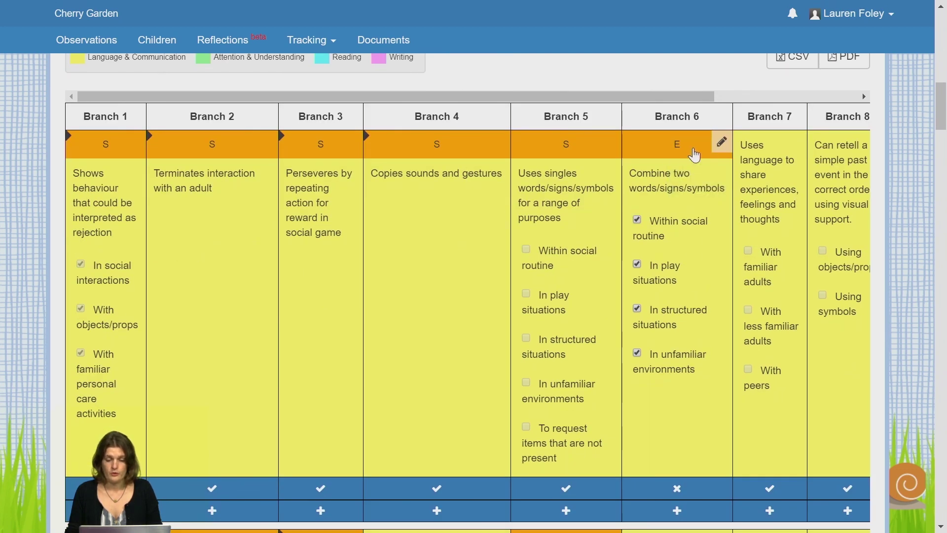
scroll(688, 269, "down", 2)
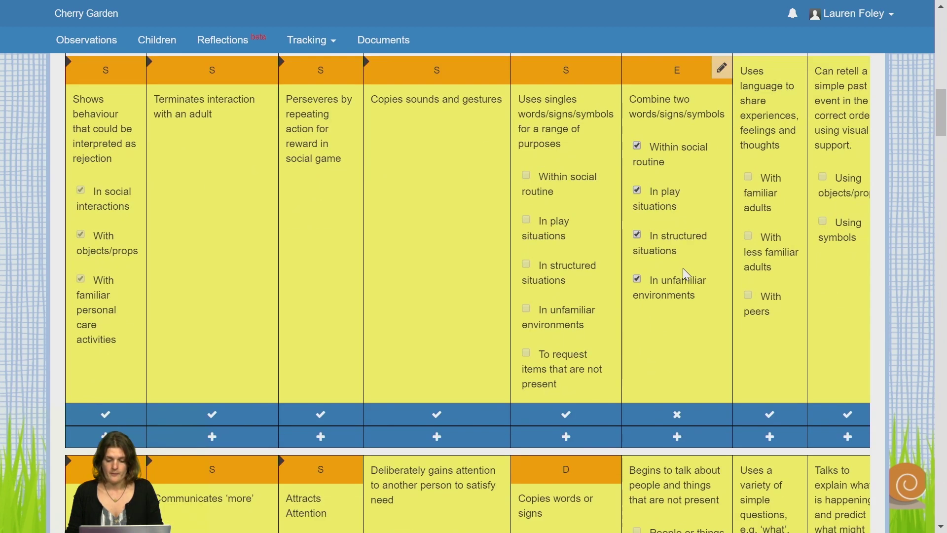
scroll(770, 419, "up", 2)
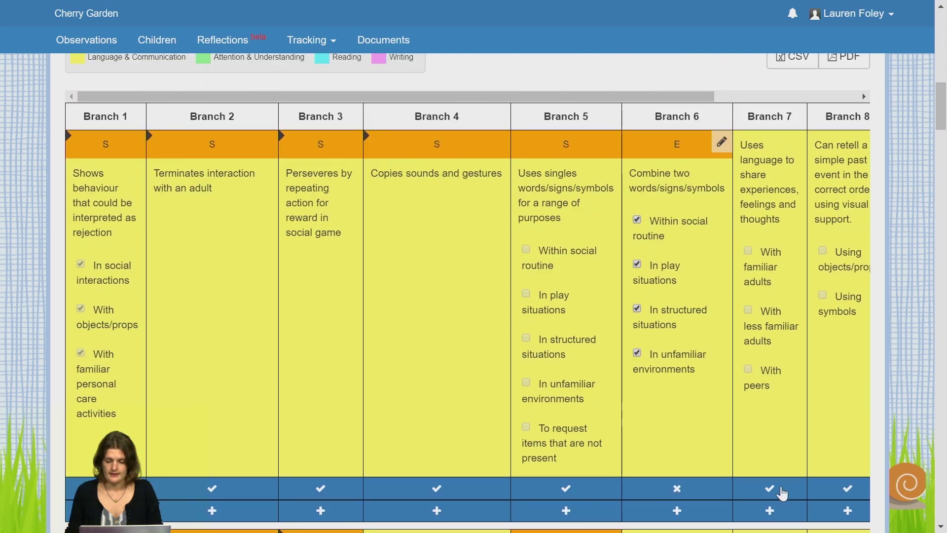
Mark the Branch 7 statement about using language to share experiences as Developing, and remove that assessment again
left_click(781, 493)
left_click(781, 426)
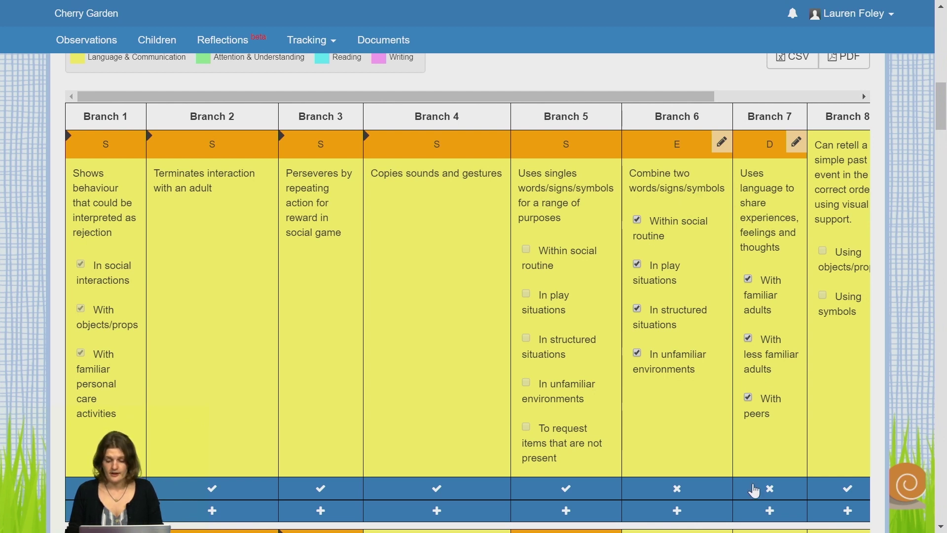
left_click(751, 489)
Remove the assessment from the Branch 6 statement "Combine two words/signs/symbols" and check its available assessment levels
left_click(710, 495)
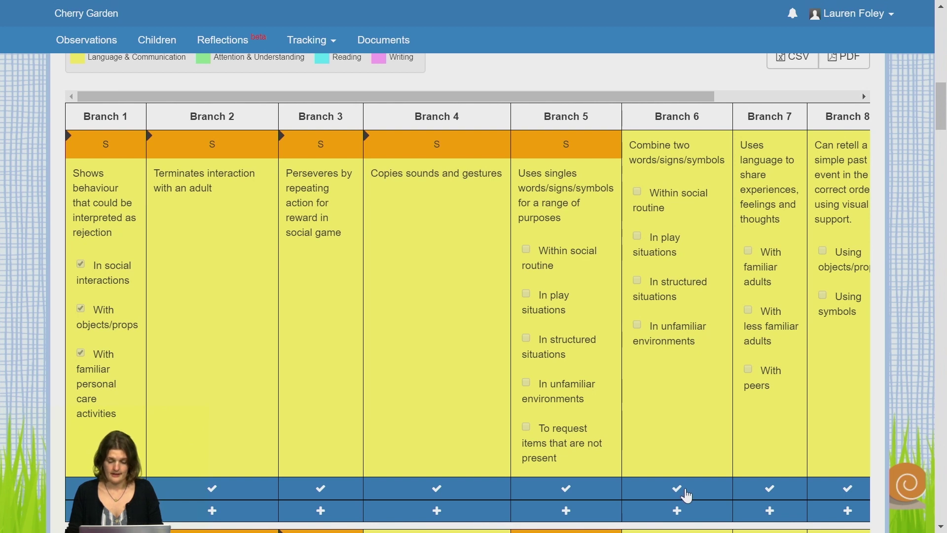
left_click(686, 497)
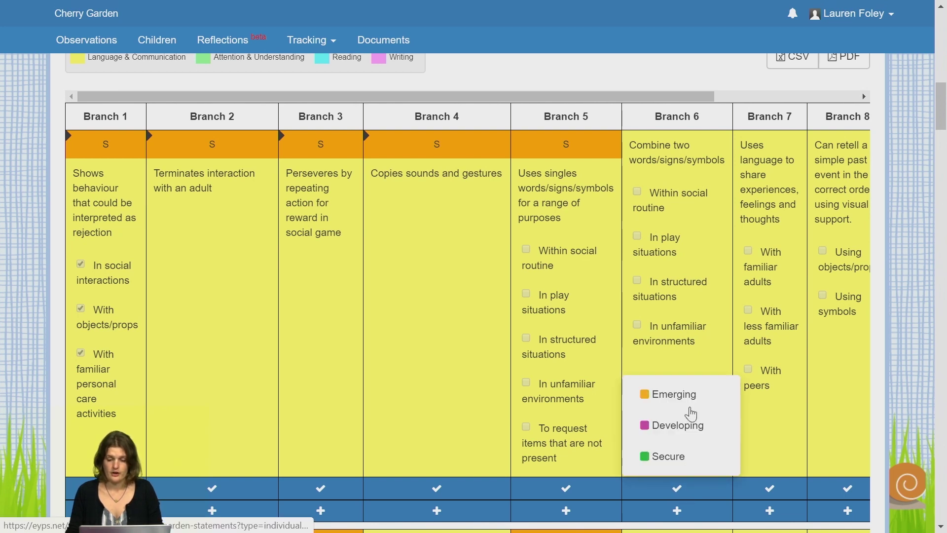
left_click(680, 216)
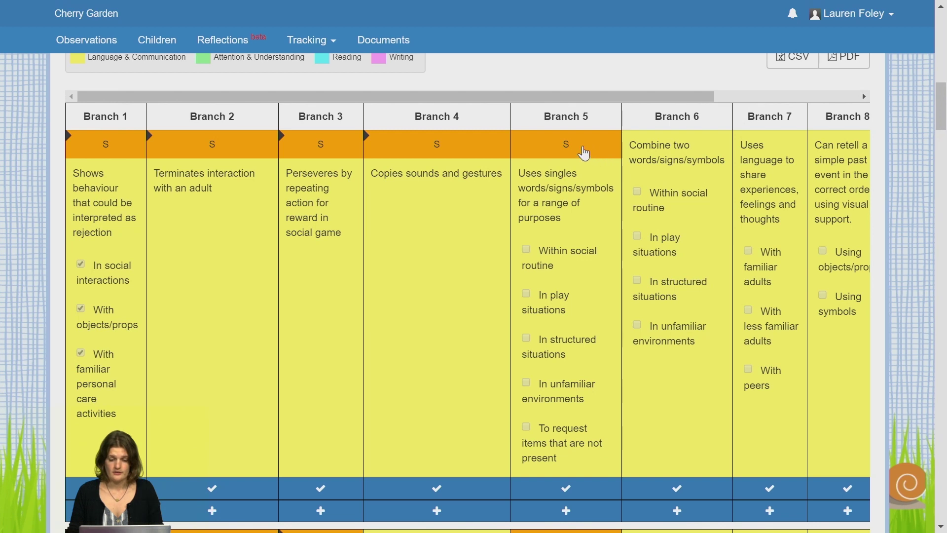
Review the snapshot details and contributing observations for the Branch 5 statement "Uses singles words/signs/symbols for a range of purposes", and close them
left_click(584, 151)
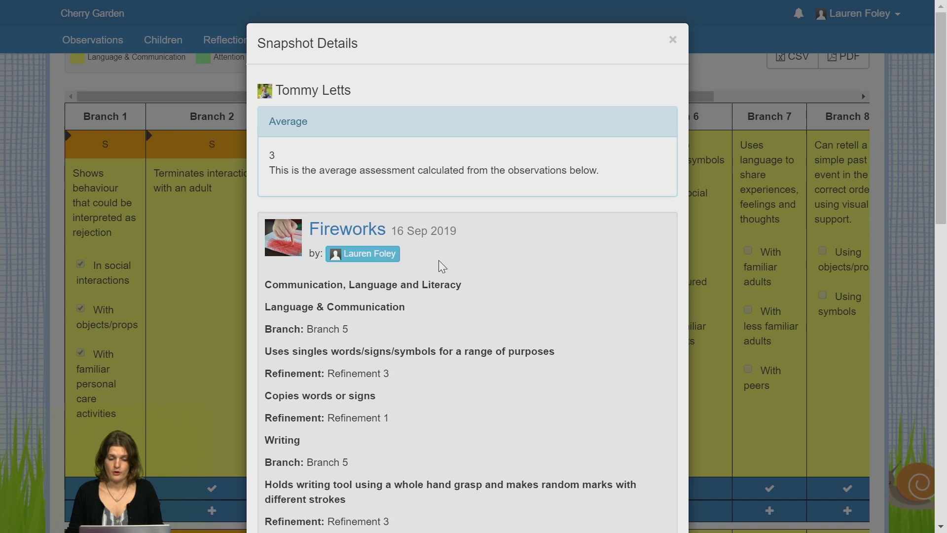
scroll(440, 266, "down", 9)
scroll(445, 316, "down", 6)
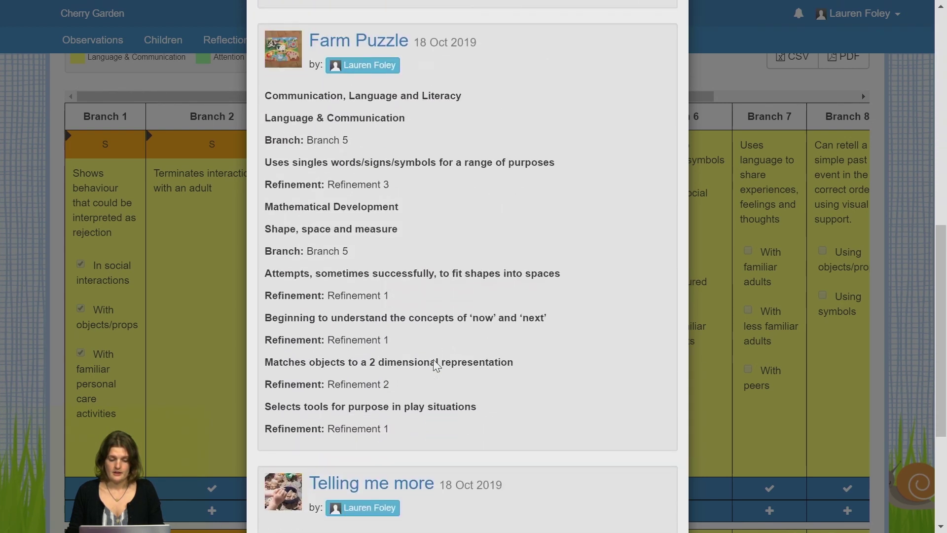
scroll(401, 412, "up", 3)
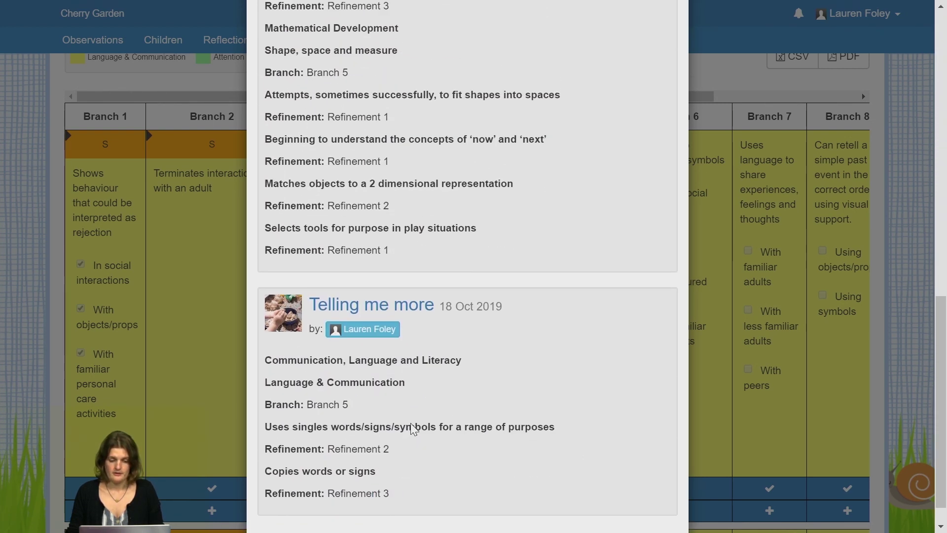
scroll(498, 467, "up", 12)
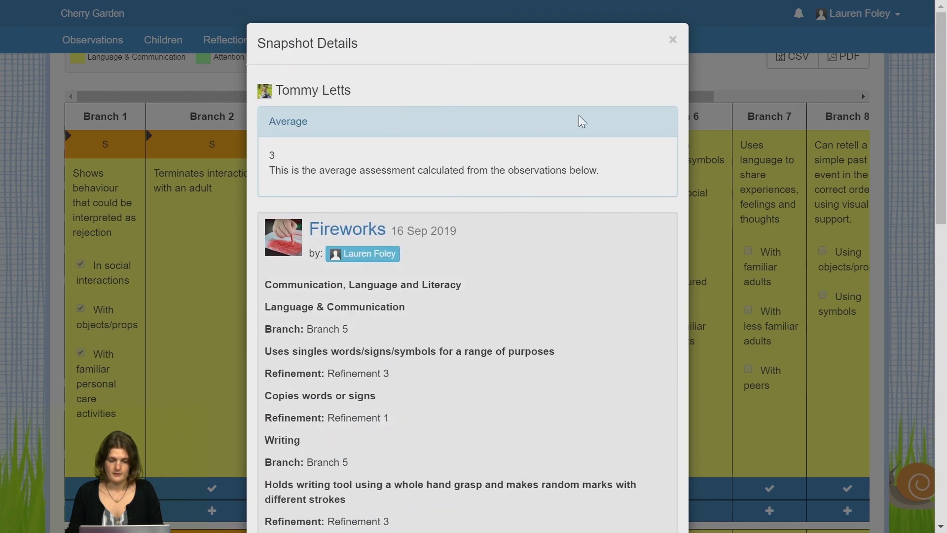
left_click(673, 40)
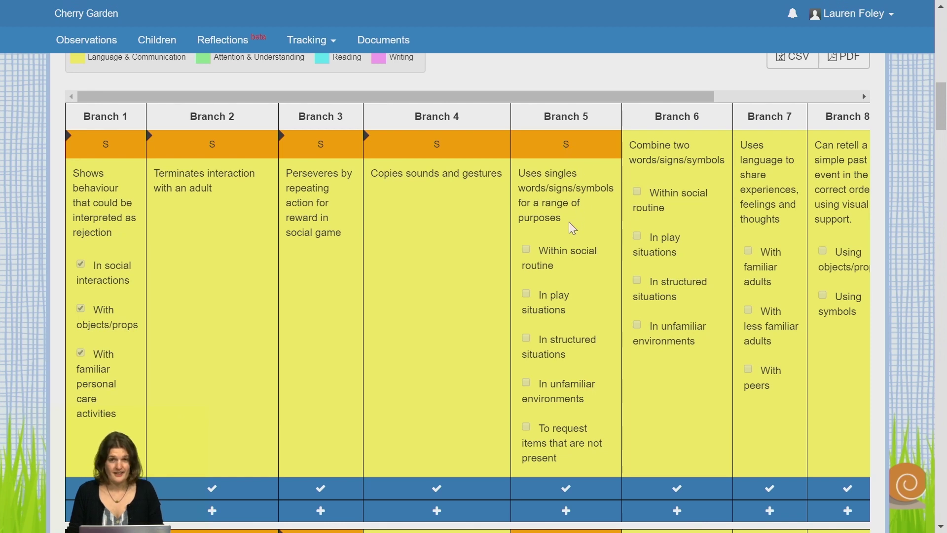
Open a new observation form from the Branch 4 statement "Copies sounds and gestures"
scroll(577, 277, "down", 2)
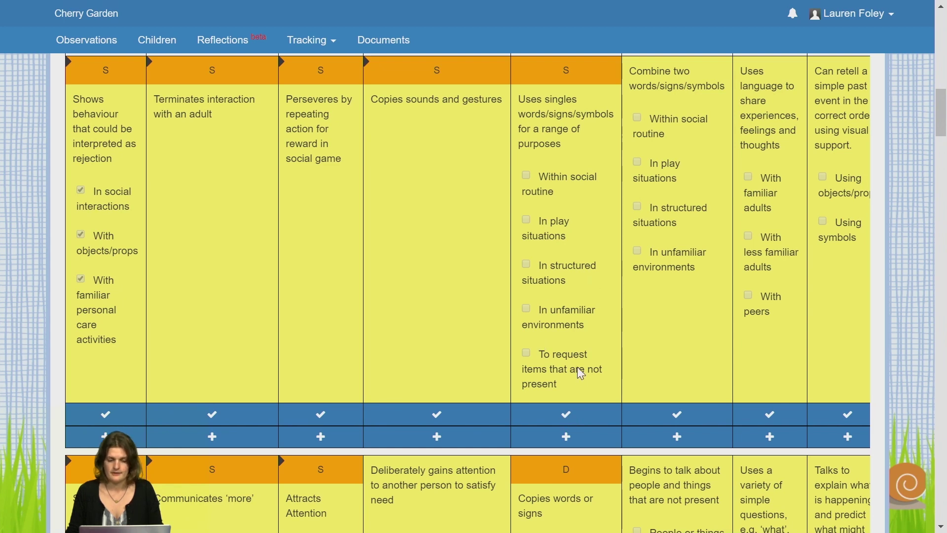
scroll(550, 338, "up", 3)
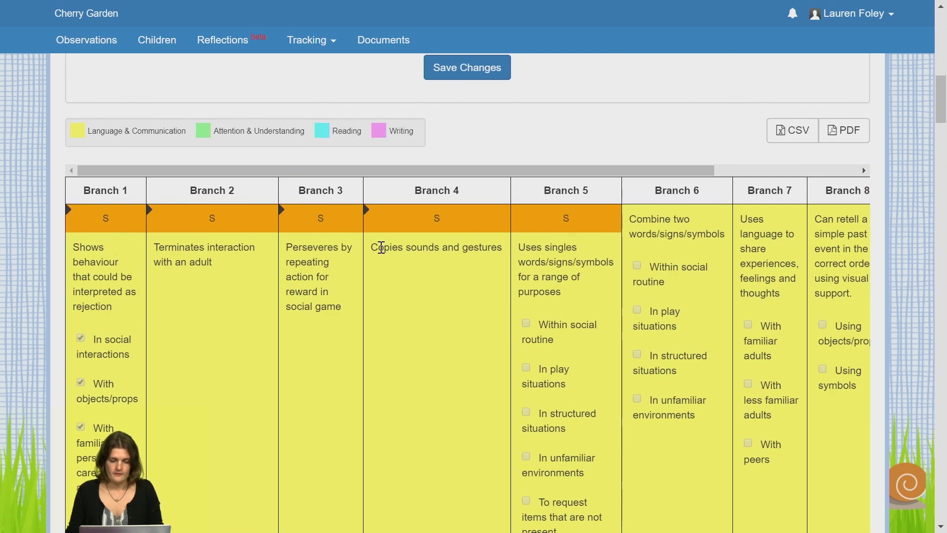
mouse_move(369, 216)
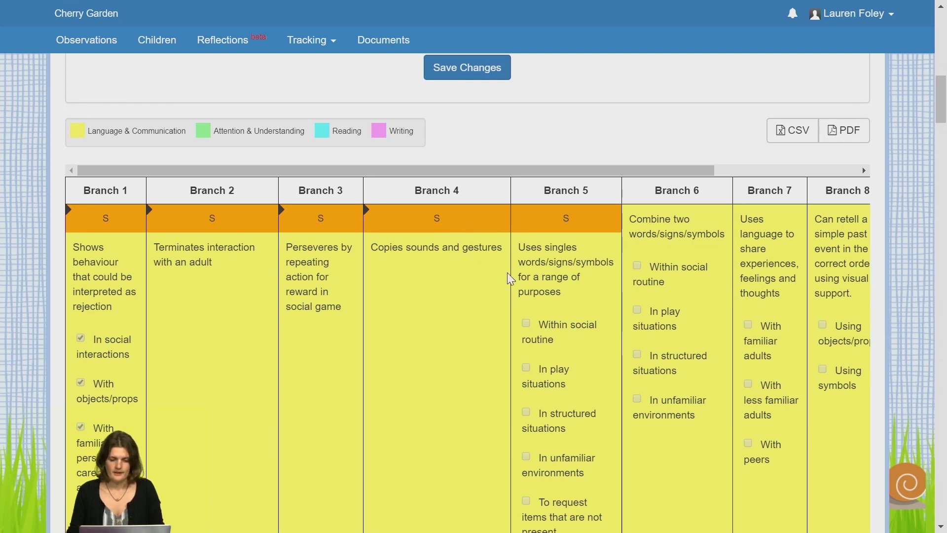
scroll(508, 275, "down", 5)
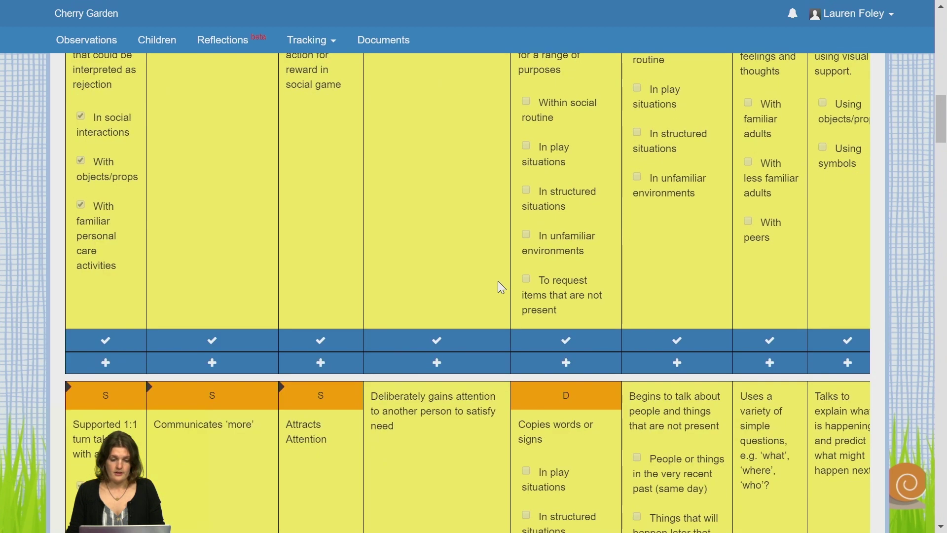
scroll(498, 281, "up", 5)
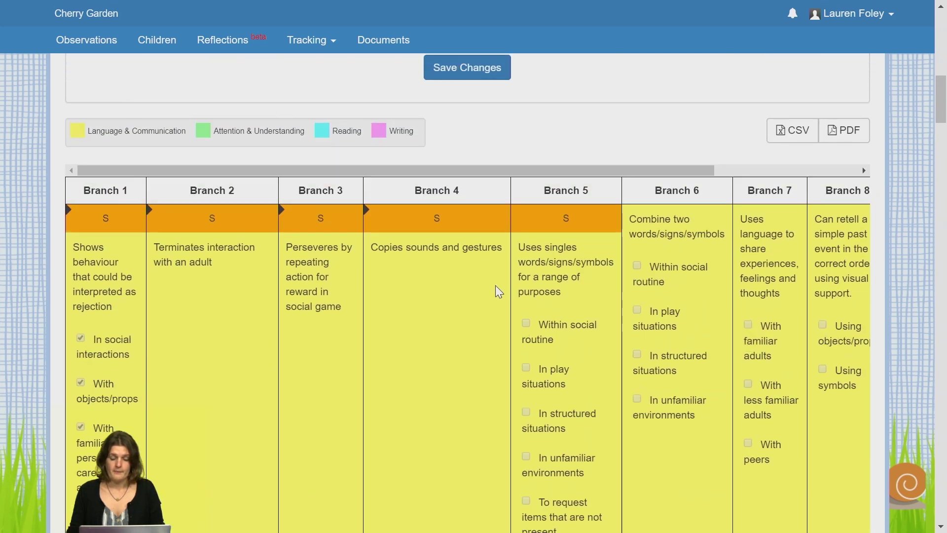
scroll(493, 291, "down", 3)
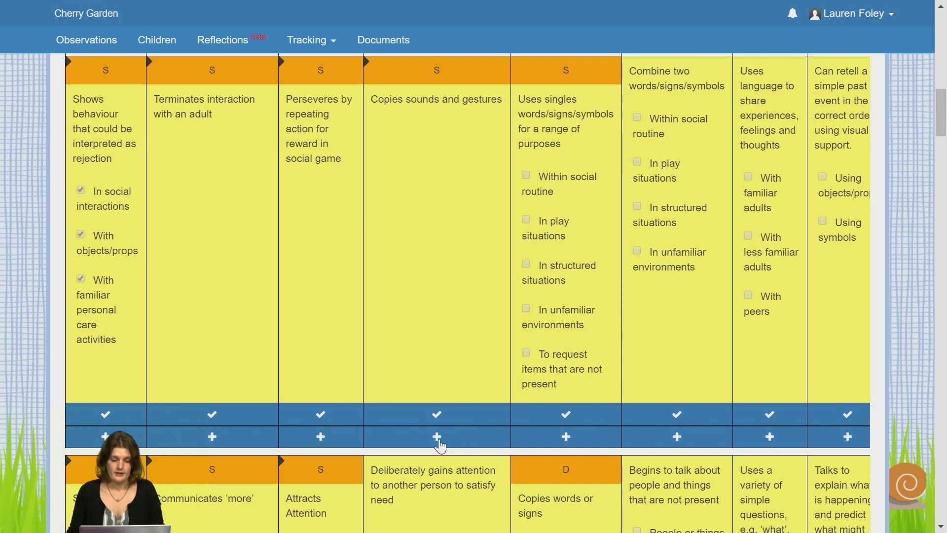
left_click(437, 443)
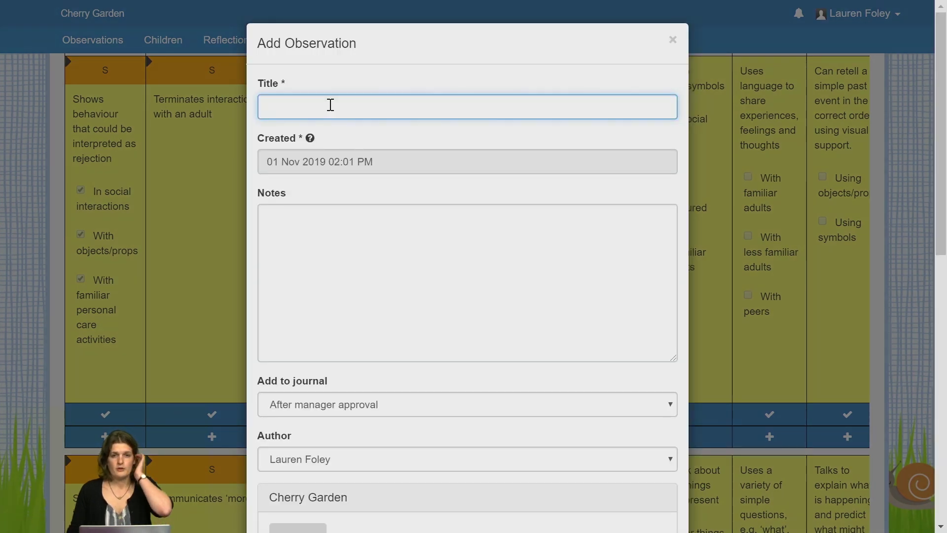
Review the new observation form down to its preselected "Copies sounds and gestures" assessment, and close the form without saving
scroll(357, 143, "down", 1)
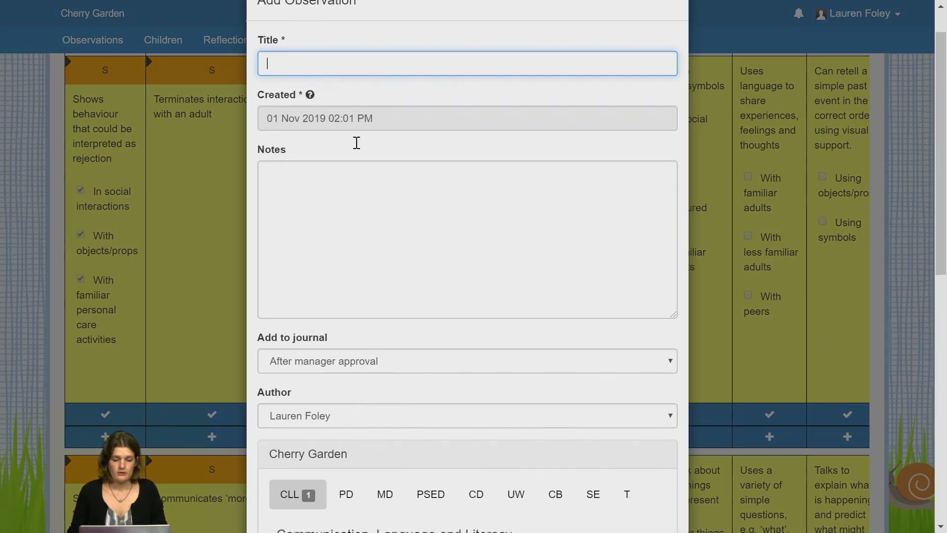
scroll(384, 191, "down", 4)
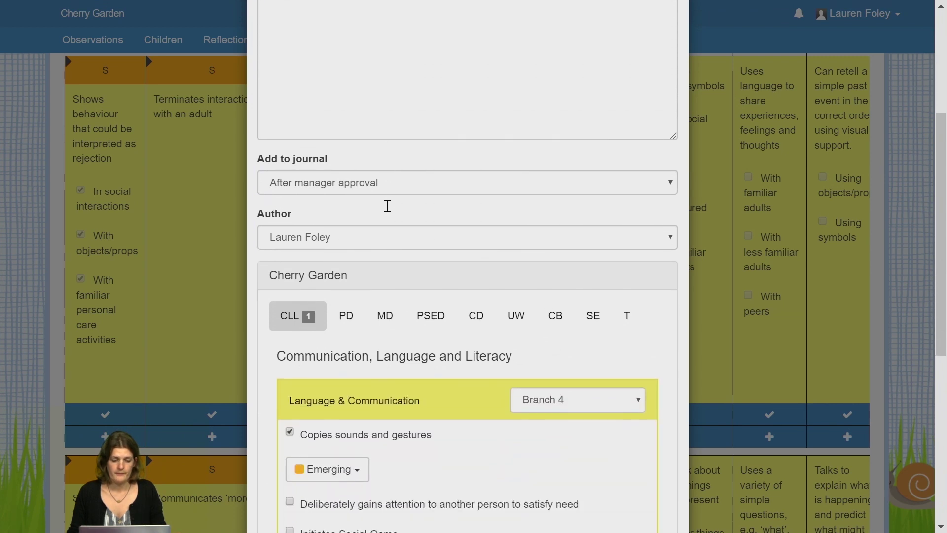
scroll(388, 202, "down", 3)
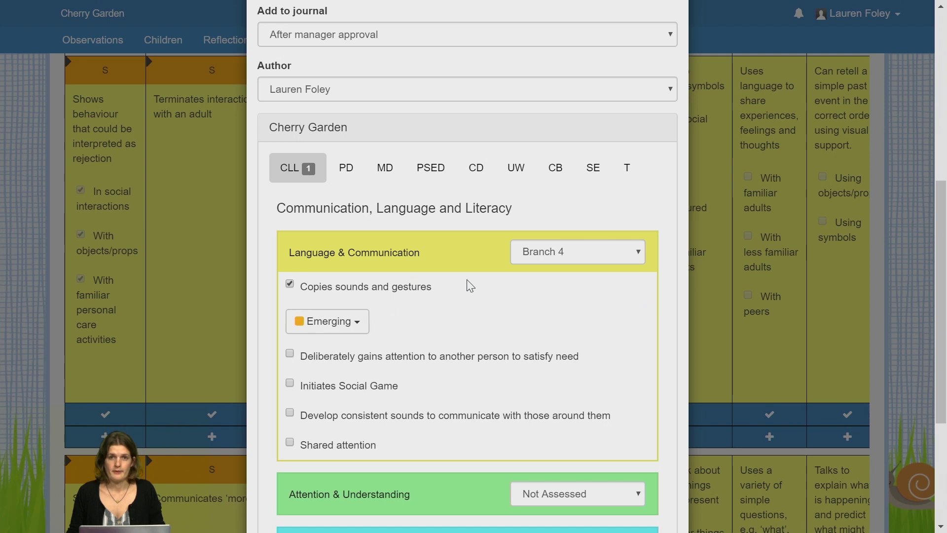
scroll(461, 276, "down", 2)
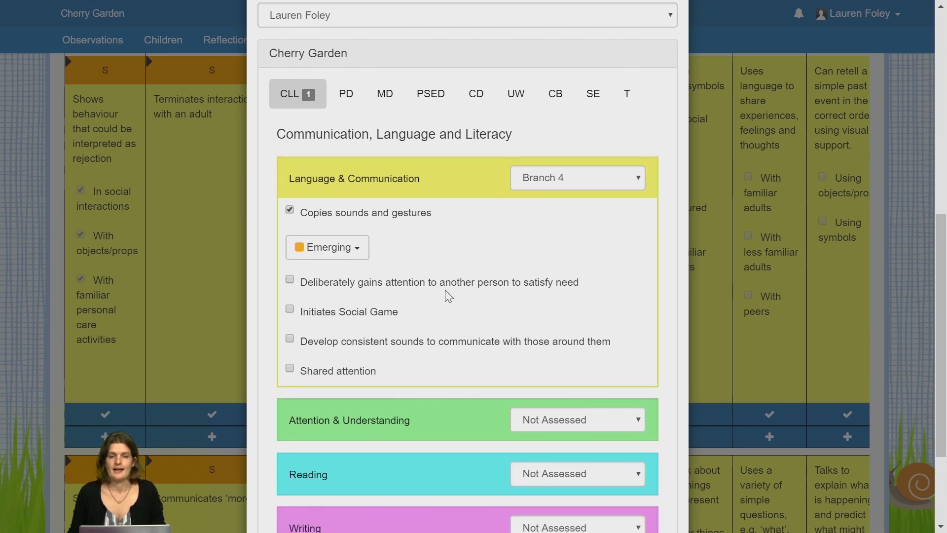
scroll(448, 302, "down", 3)
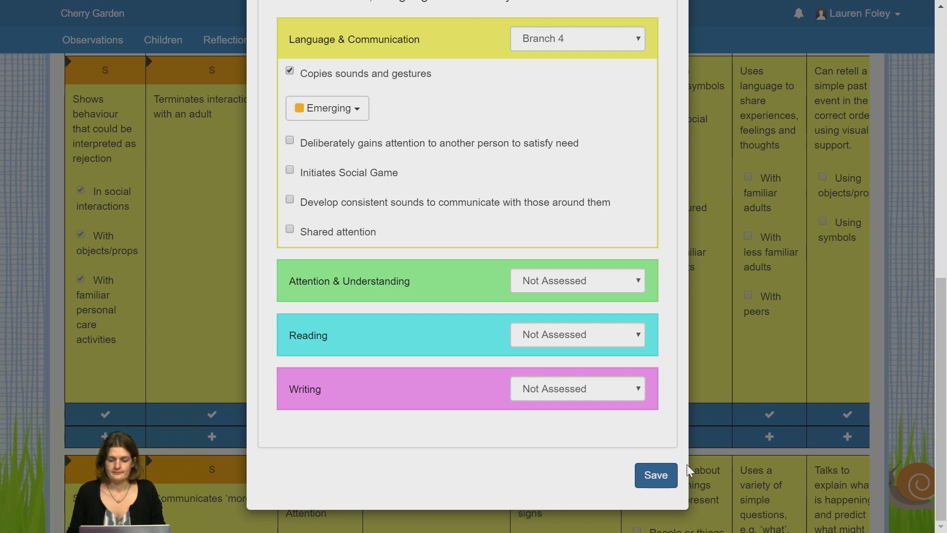
left_click(853, 347)
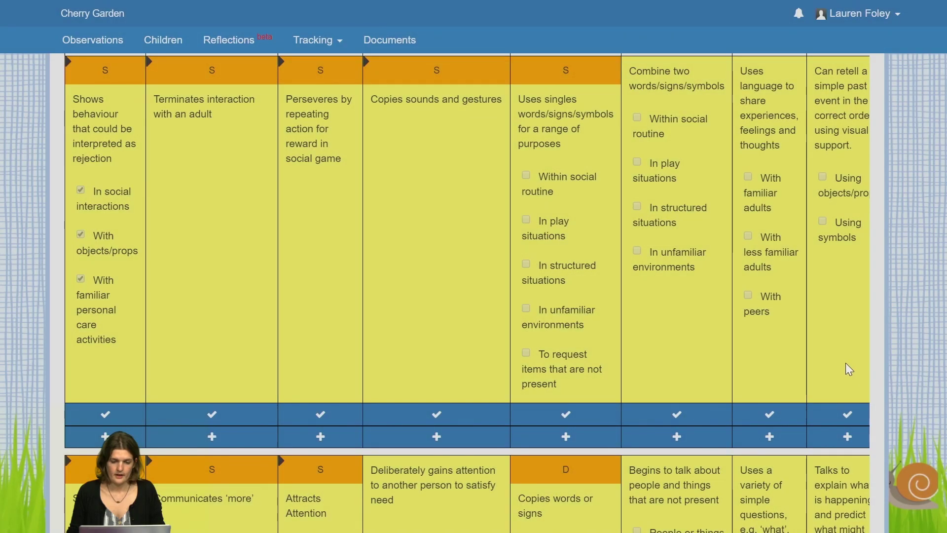
Check the available assessment areas, and lock the child's 2019/20 Autumn Term Communication, Language and Literacy snapshot, saving the change
scroll(604, 274, "up", 5)
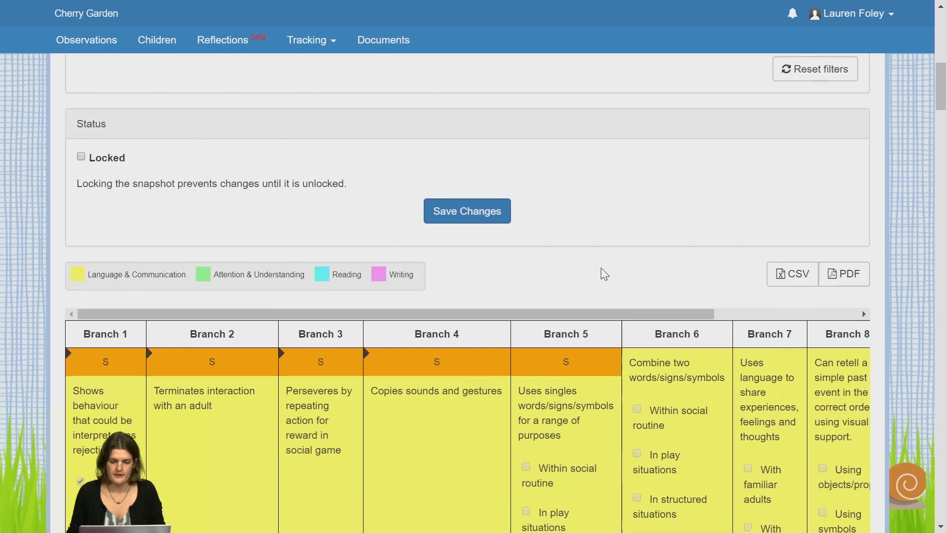
scroll(724, 305, "up", 4)
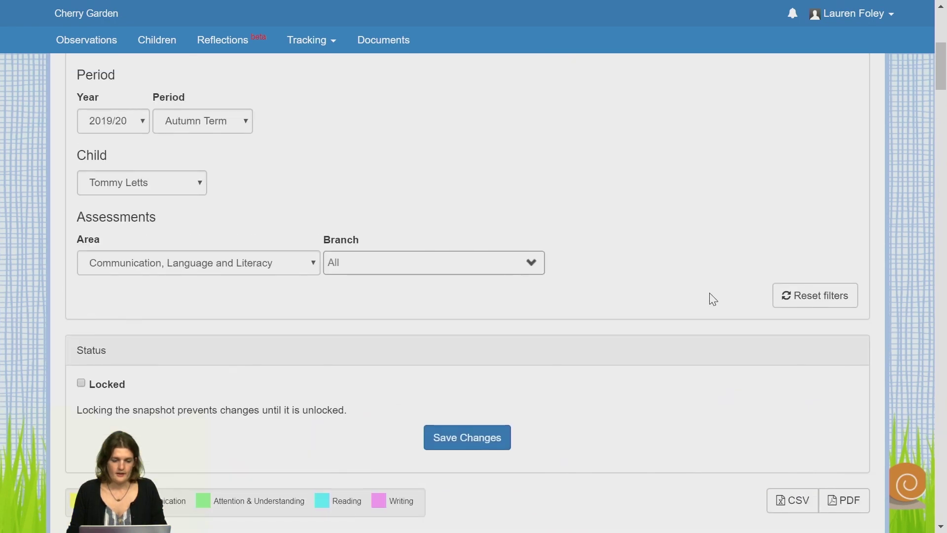
scroll(711, 303, "down", 3)
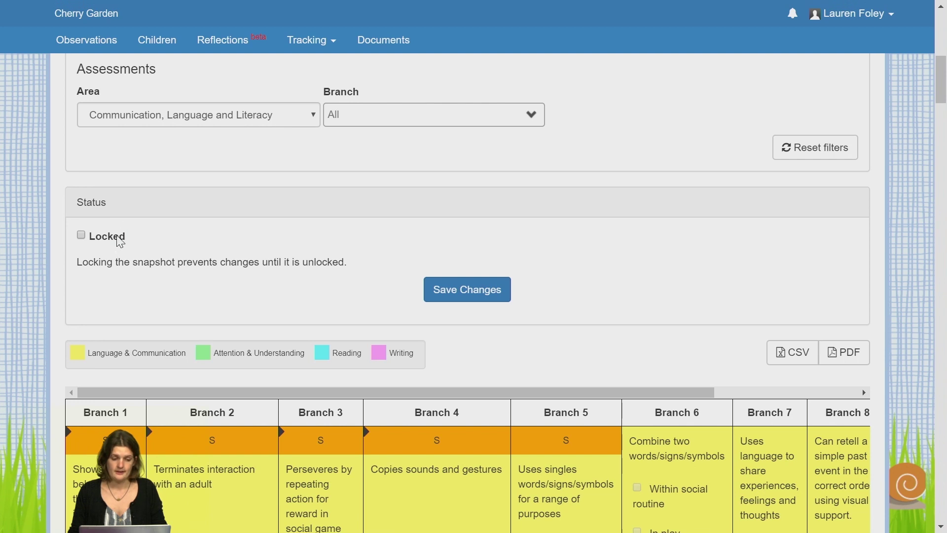
left_click(127, 120)
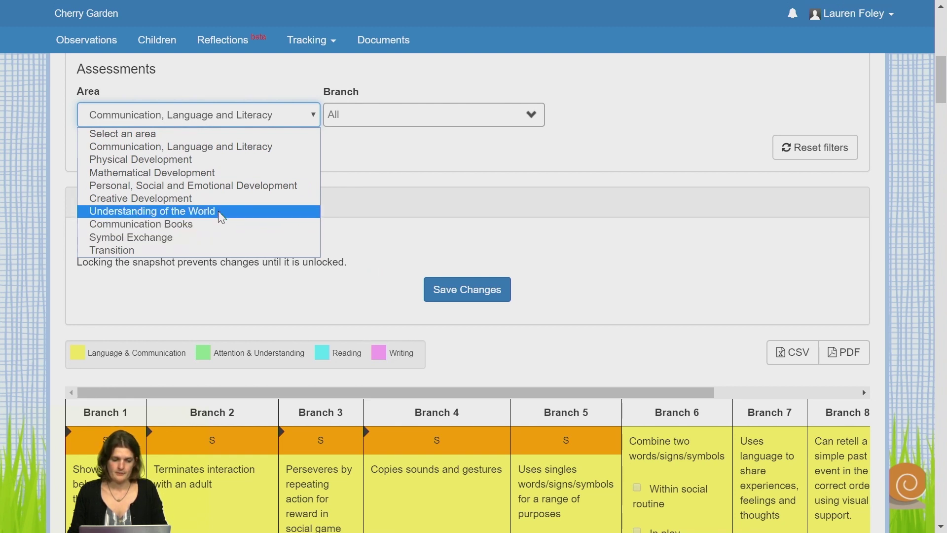
left_click(467, 289)
scroll(617, 276, "down", 2)
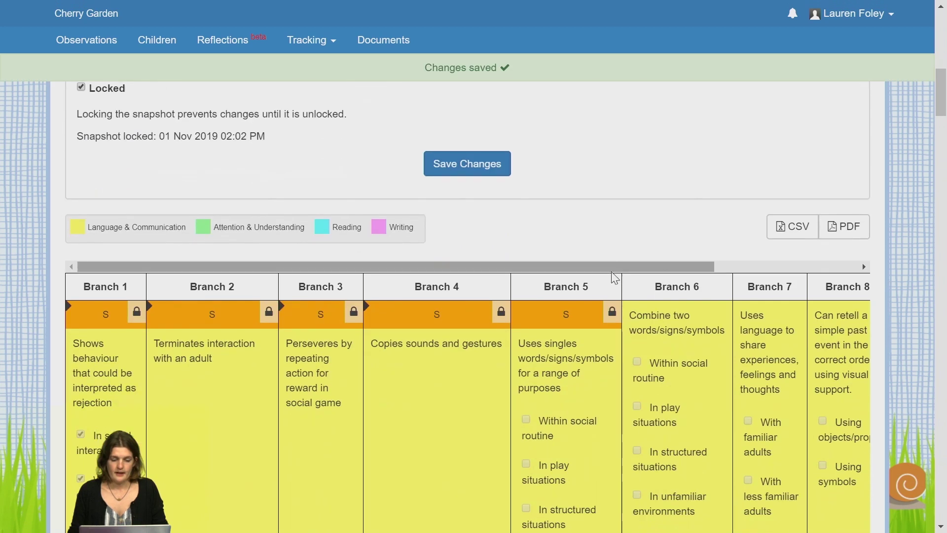